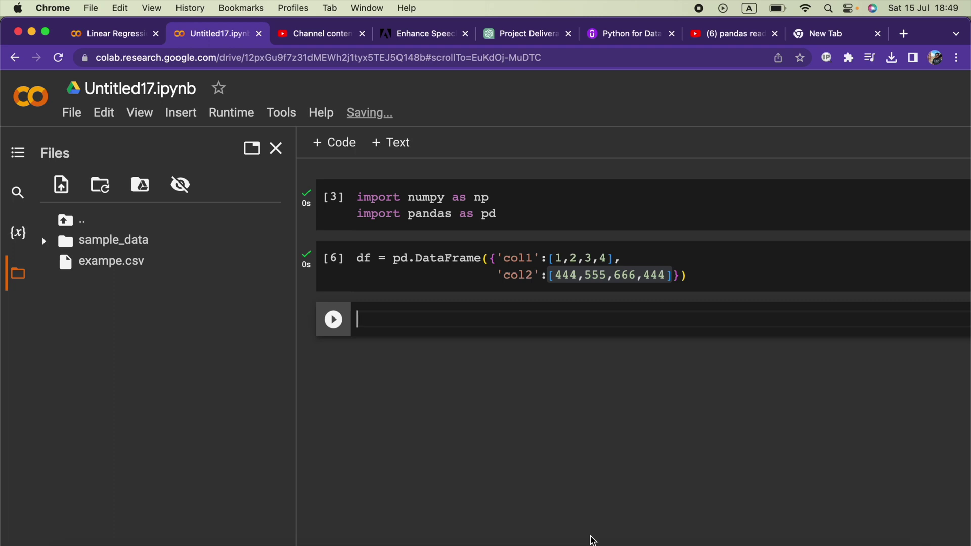
# Highlight the parts of the pd.DataFrame code: df assignment, col1/col2 keys and their values
pyautogui.doubleClick(364, 259)
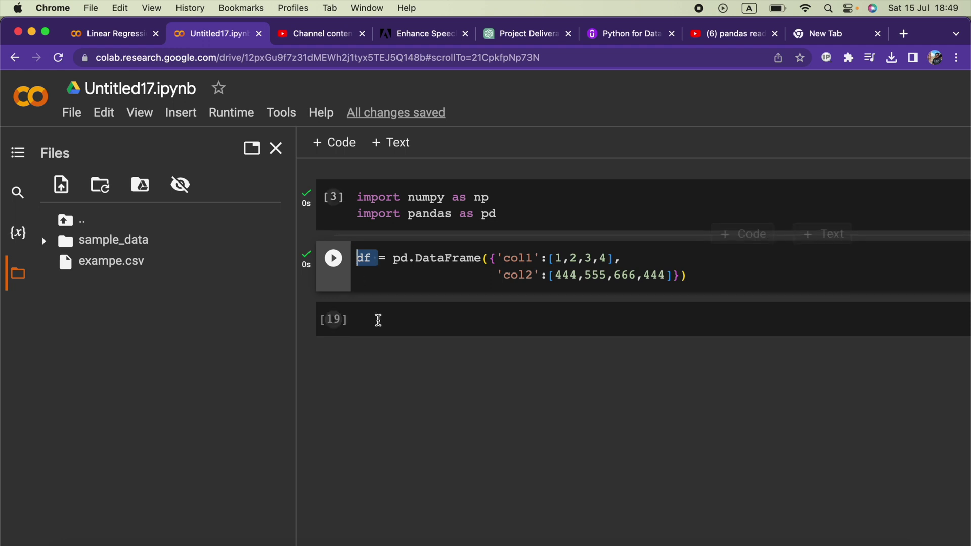
pyautogui.moveTo(335, 266)
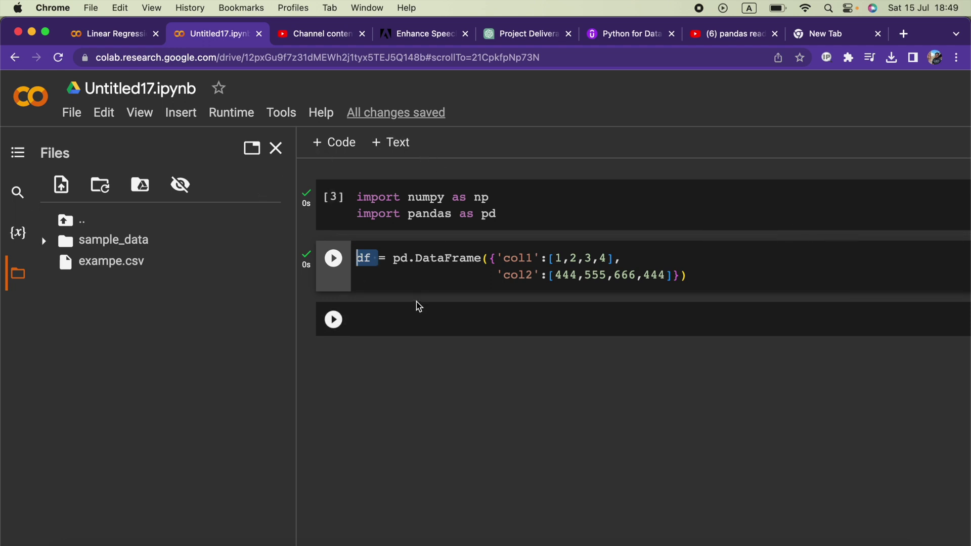
pyautogui.click(452, 260)
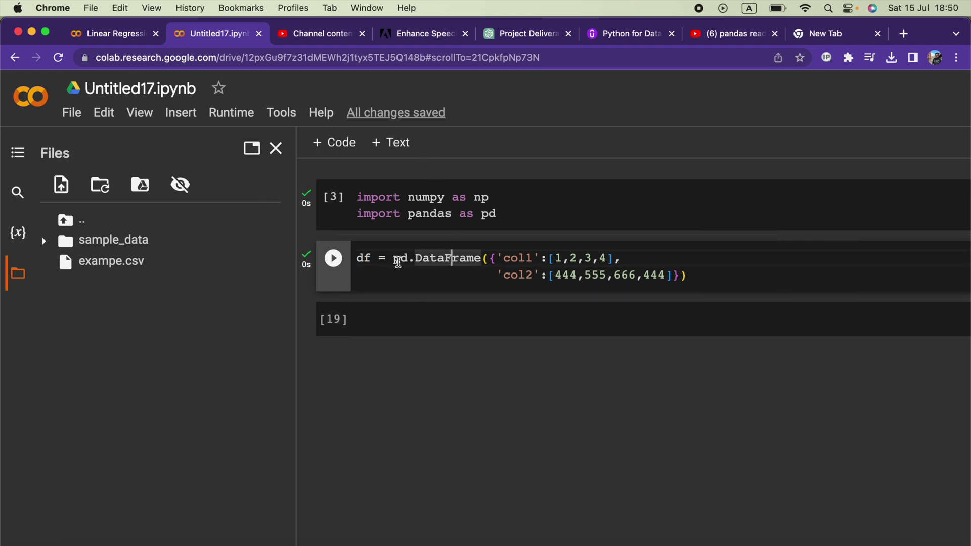
pyautogui.moveTo(387, 259); pyautogui.dragTo(356, 260)
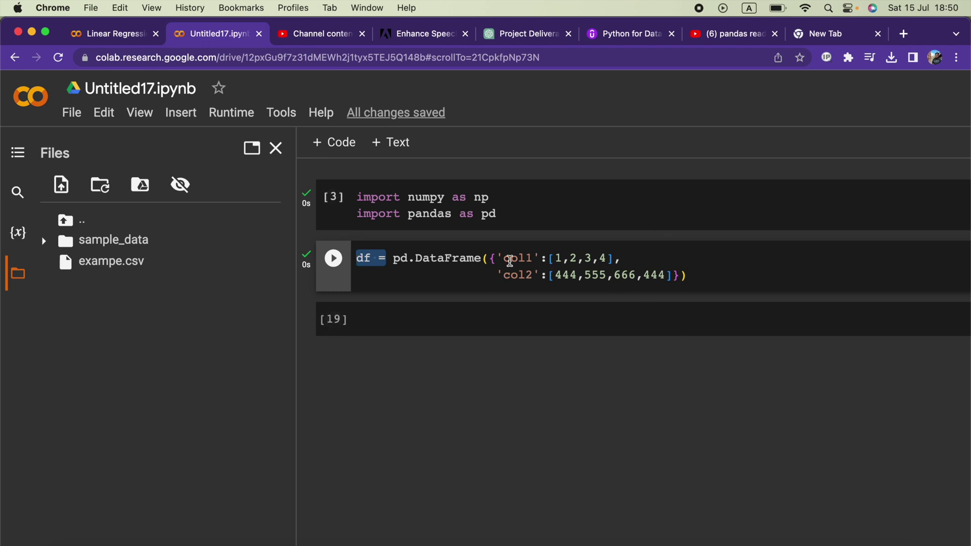
pyautogui.moveTo(497, 260); pyautogui.dragTo(686, 274)
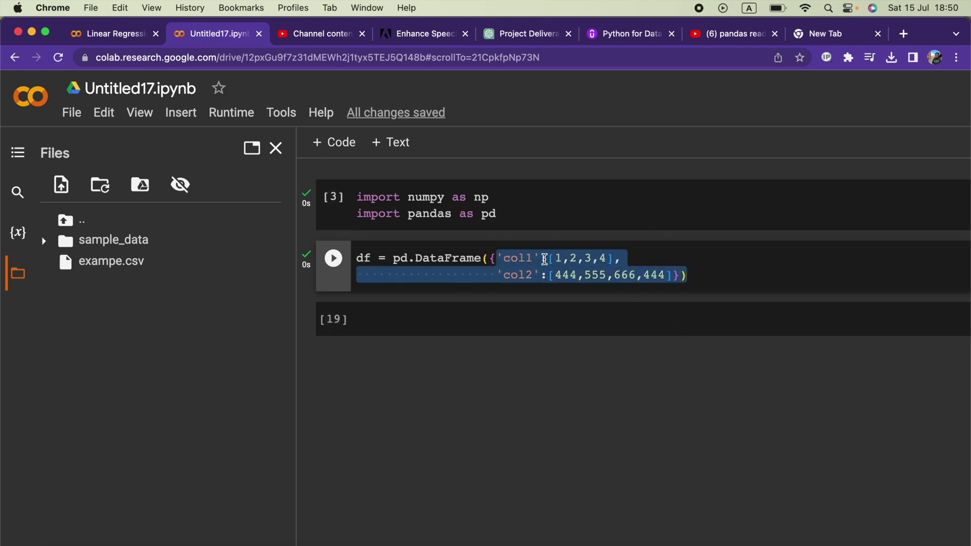
pyautogui.moveTo(534, 260); pyautogui.dragTo(511, 262)
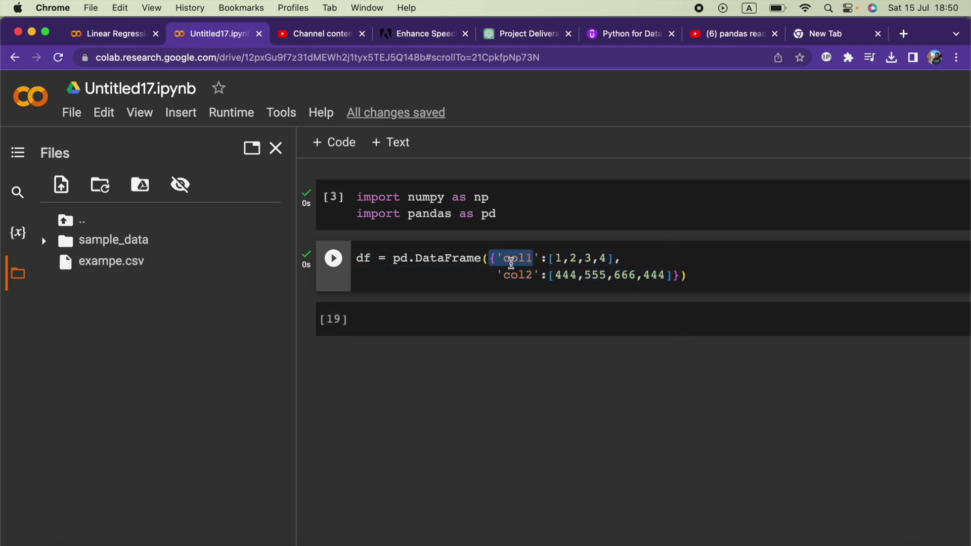
pyautogui.moveTo(540, 275); pyautogui.dragTo(502, 275)
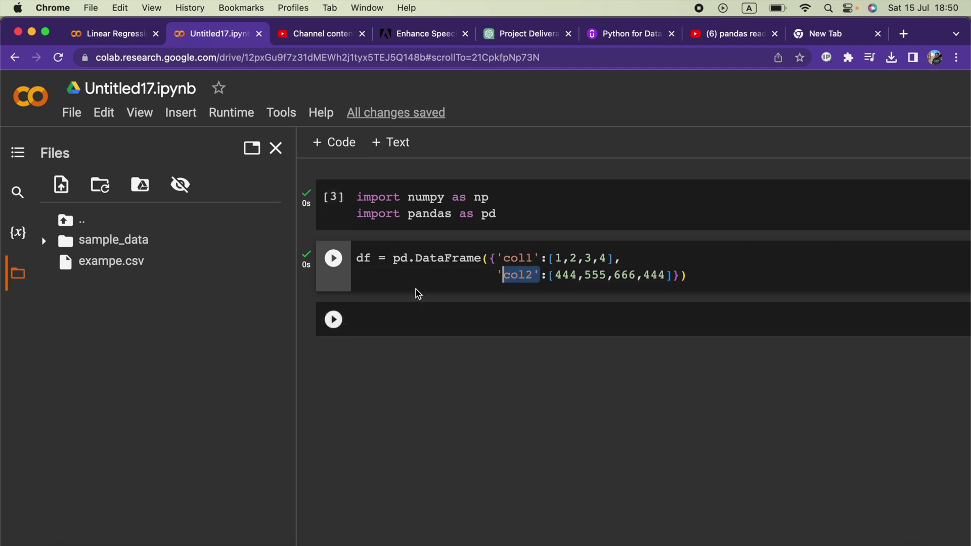
pyautogui.doubleClick(398, 258)
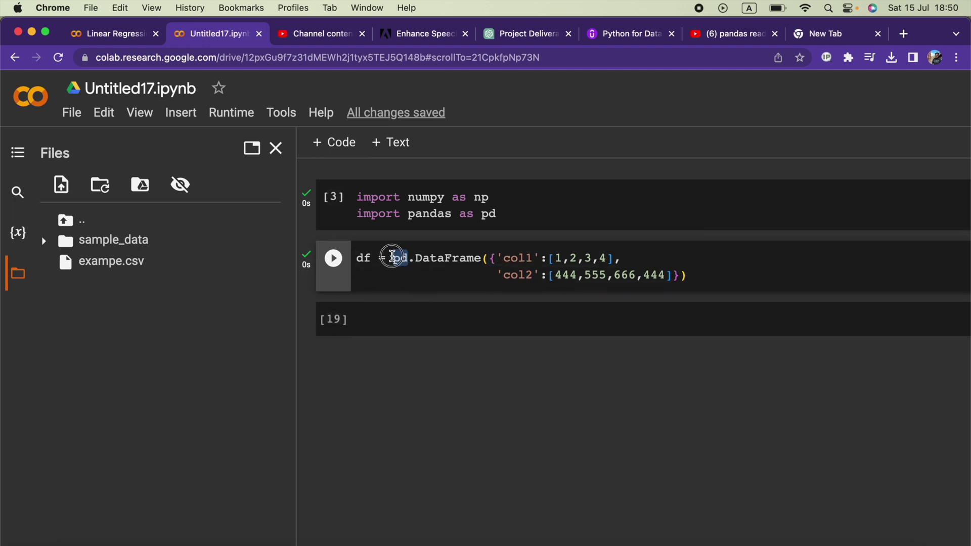
pyautogui.click(392, 258)
pyautogui.moveTo(549, 258); pyautogui.dragTo(614, 258)
pyautogui.moveTo(549, 274); pyautogui.dragTo(664, 275)
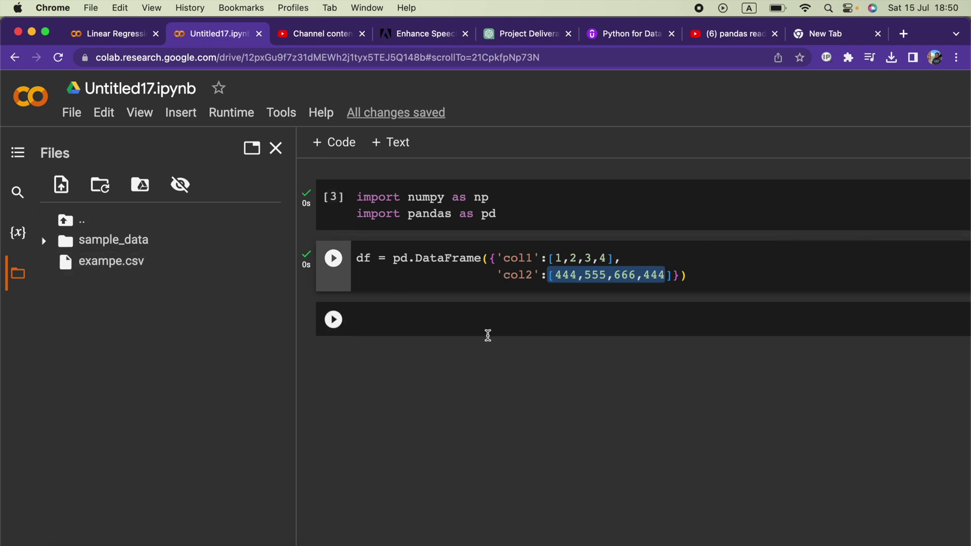
# Run df in the empty cell to display the four-row col1/col2 table
pyautogui.click(468, 319)
pyautogui.write('df')
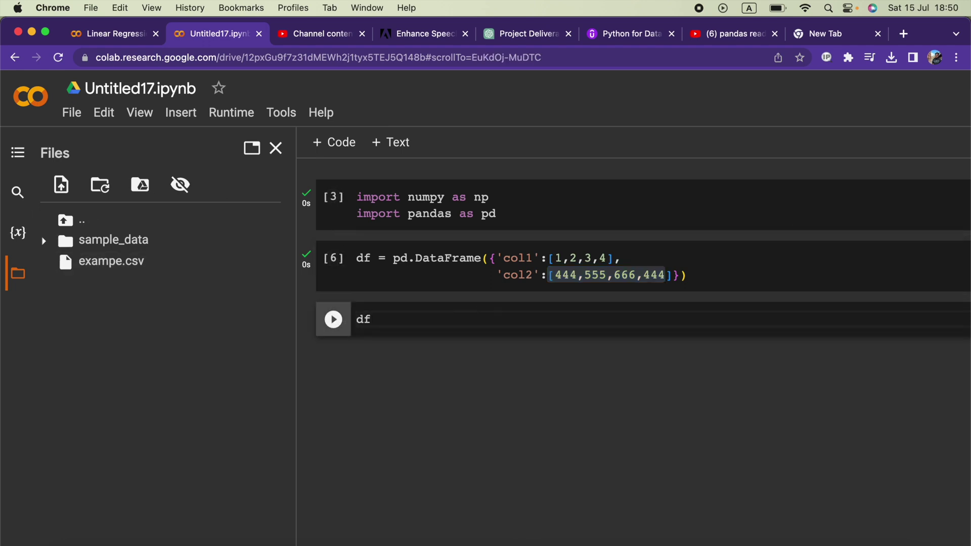
pyautogui.hotkey('shift', 'Return')
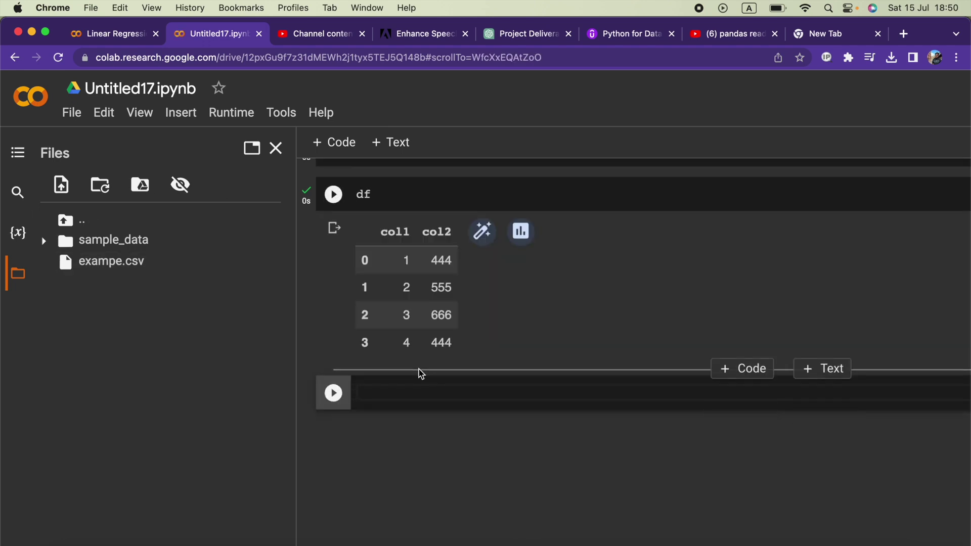
pyautogui.scroll(1, 419, 371)
pyautogui.write('df.to')
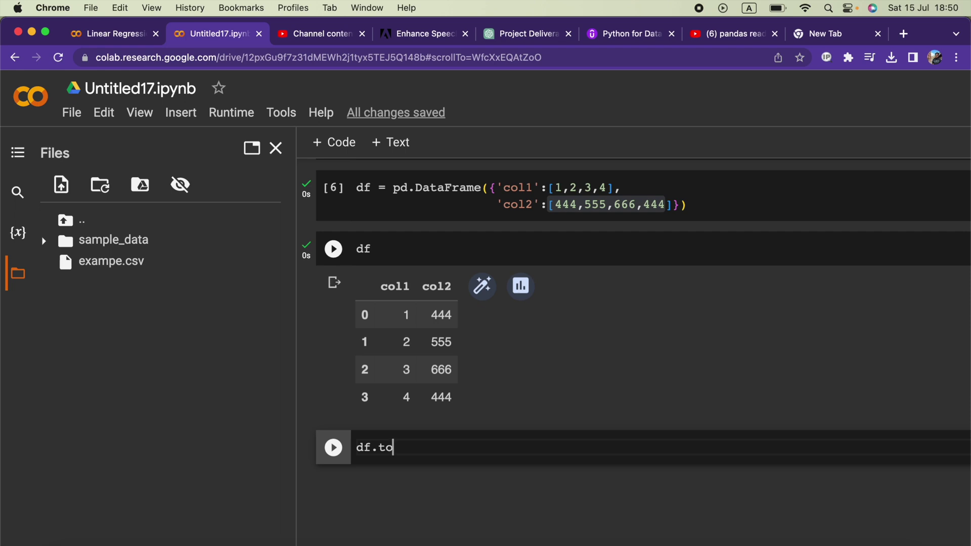
# Write df.to_excel('example.xlsx',sheet_name='NewSheet') with autocomplete and run it
pyautogui.press('Tab')
pyautogui.write('_')
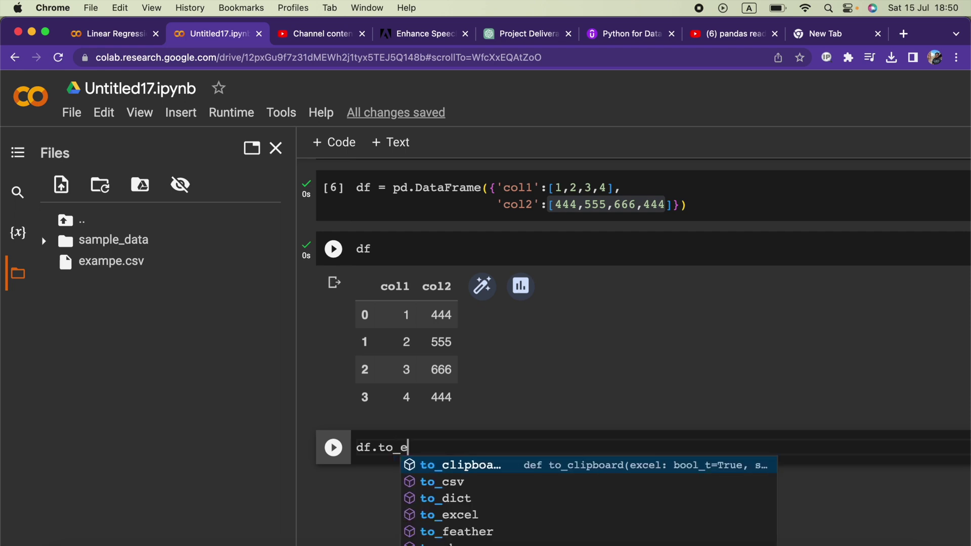
pyautogui.write('cel')
pyautogui.write("('")
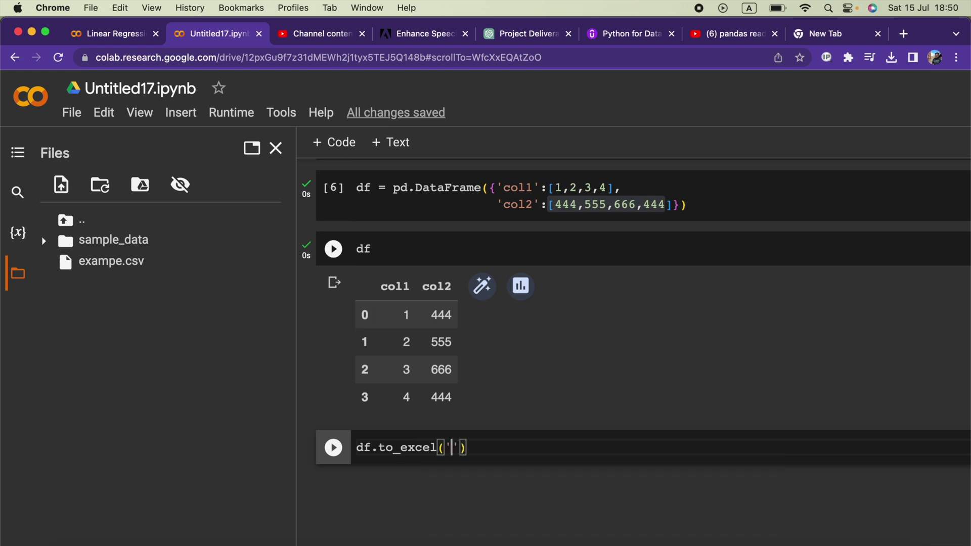
pyautogui.write('example')
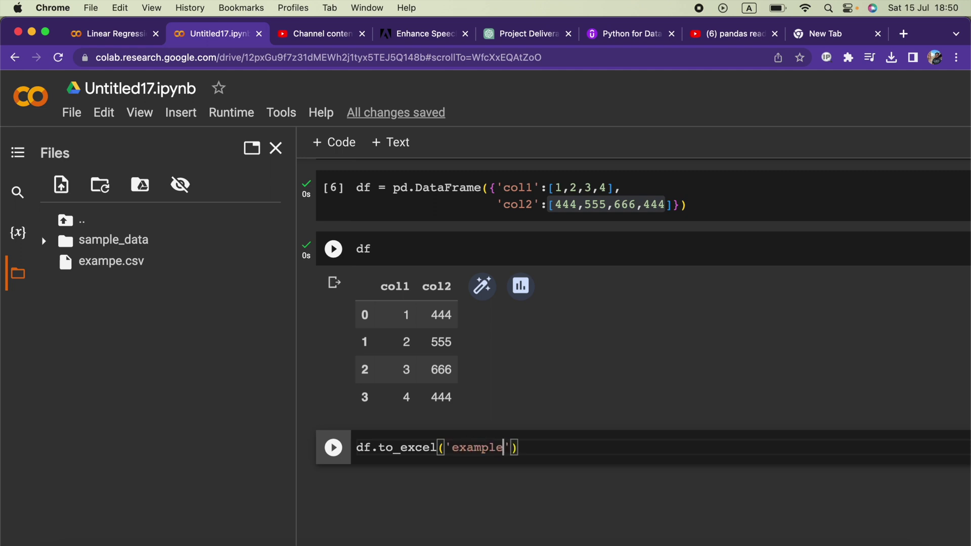
pyautogui.write('.x')
pyautogui.write('ls')
pyautogui.write('x')
pyautogui.write(',')
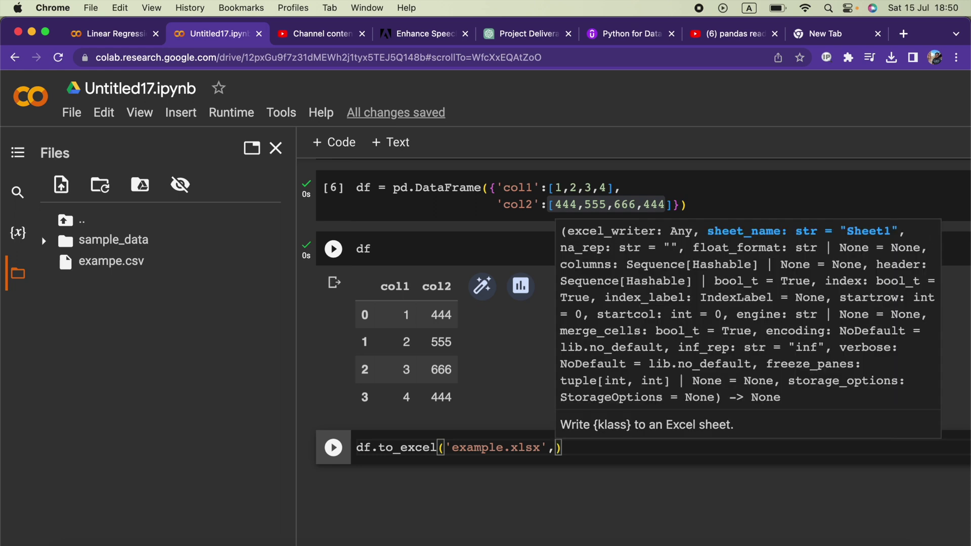
pyautogui.write('sheet_')
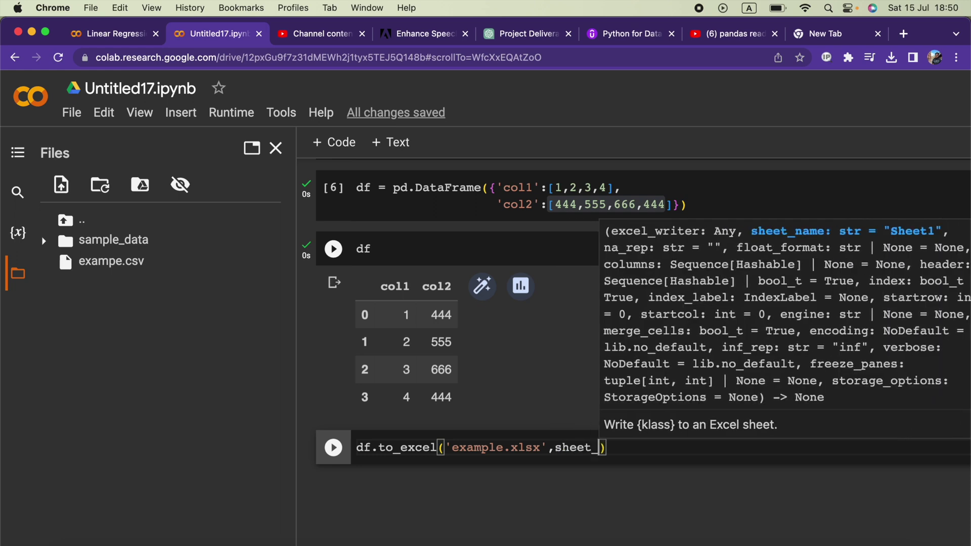
pyautogui.write('name')
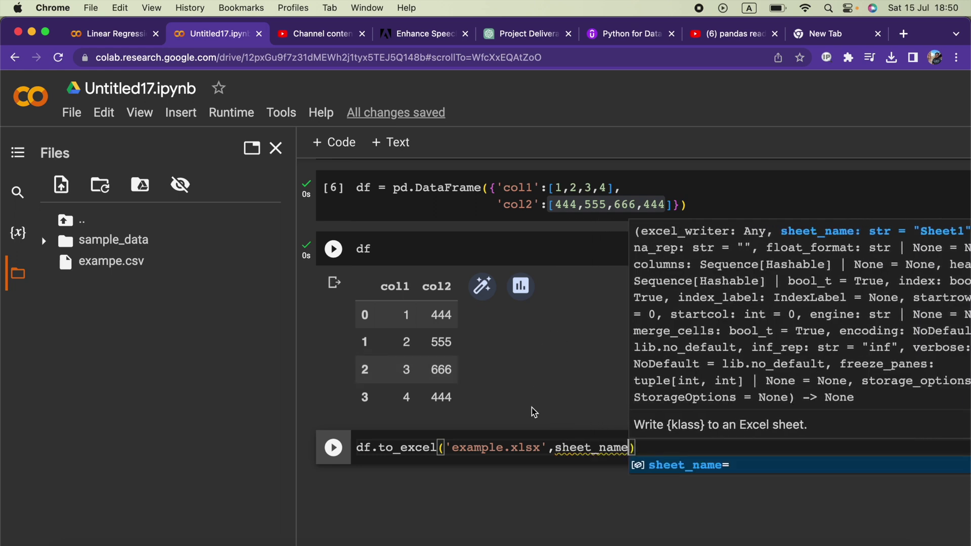
pyautogui.write("='")
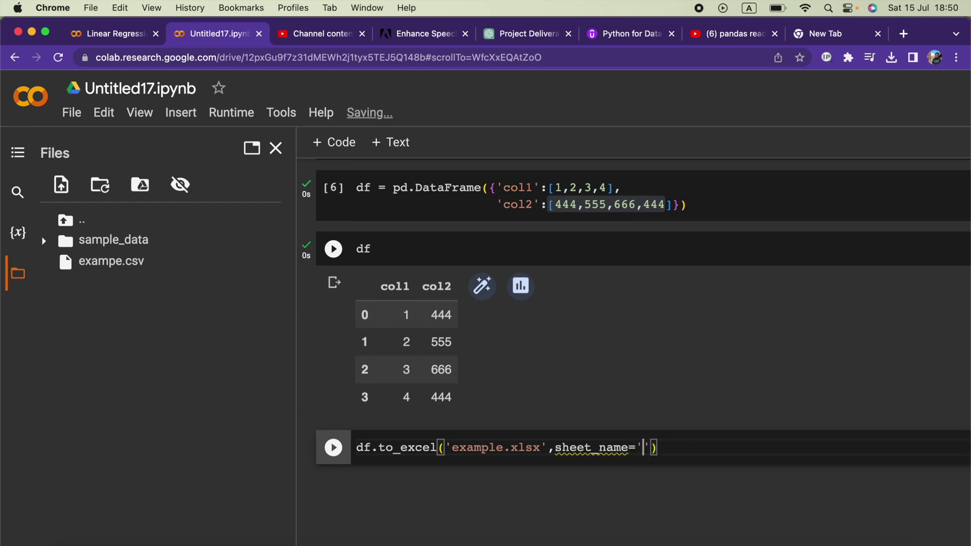
pyautogui.write('Sheet')
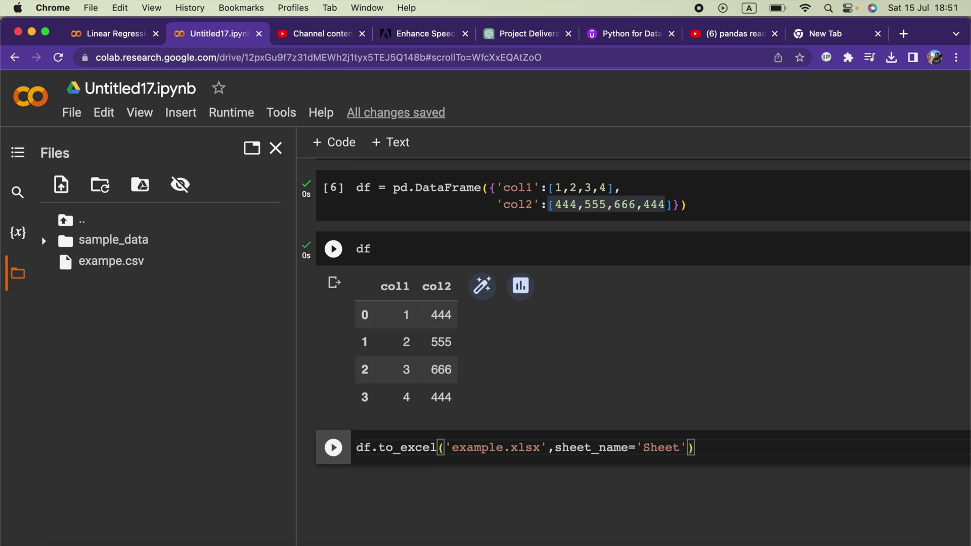
pyautogui.write('New')
pyautogui.click(330, 452)
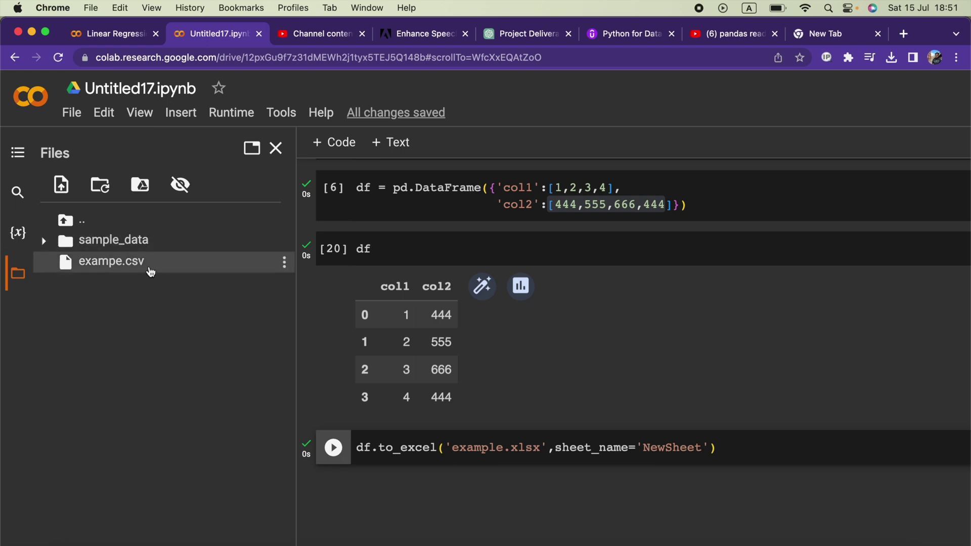
# Refresh the Files pane and download example.xlsx to the computer
pyautogui.click(100, 185)
pyautogui.moveTo(114, 282)
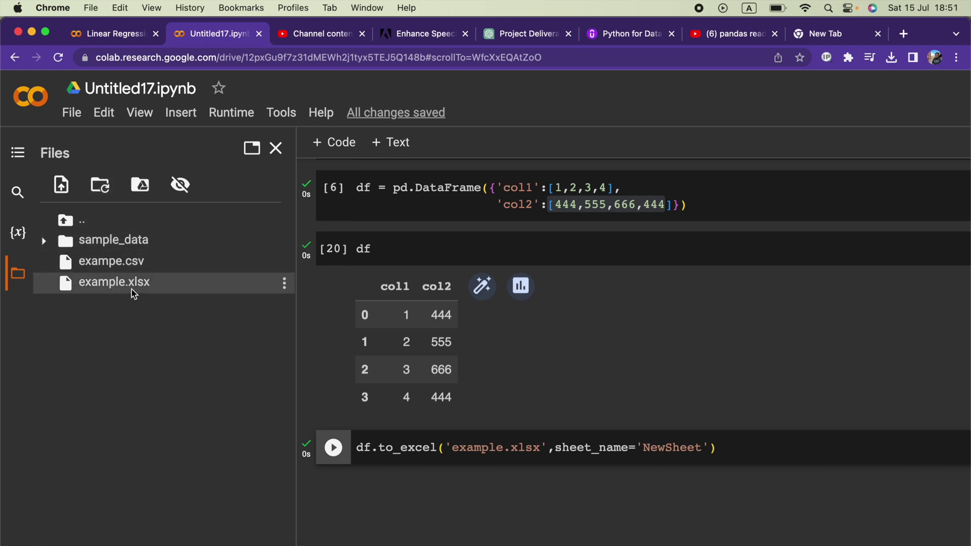
pyautogui.doubleClick(132, 289)
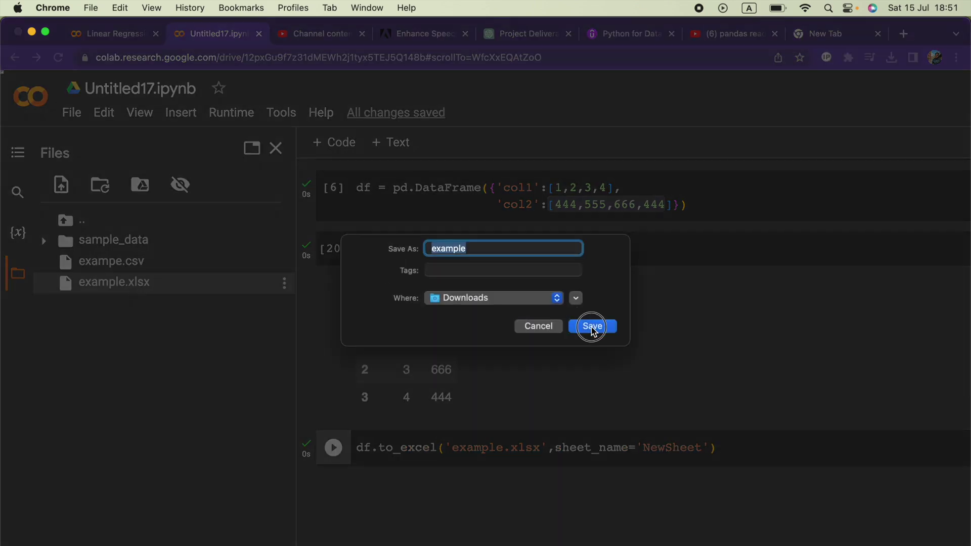
pyautogui.click(591, 327)
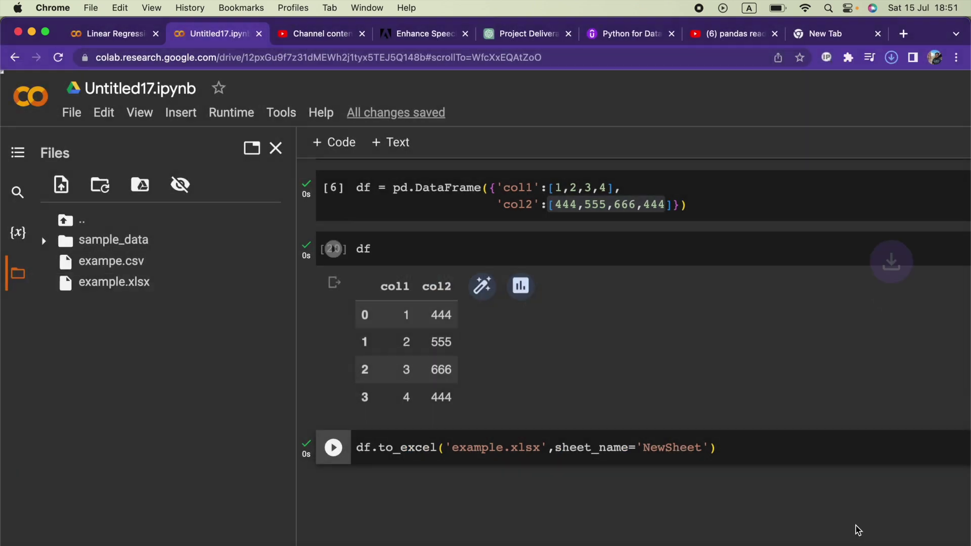
# Open example.xlsx from Downloads in Numbers and enlarge the NewSheet table view
pyautogui.click(872, 540)
pyautogui.click(872, 504)
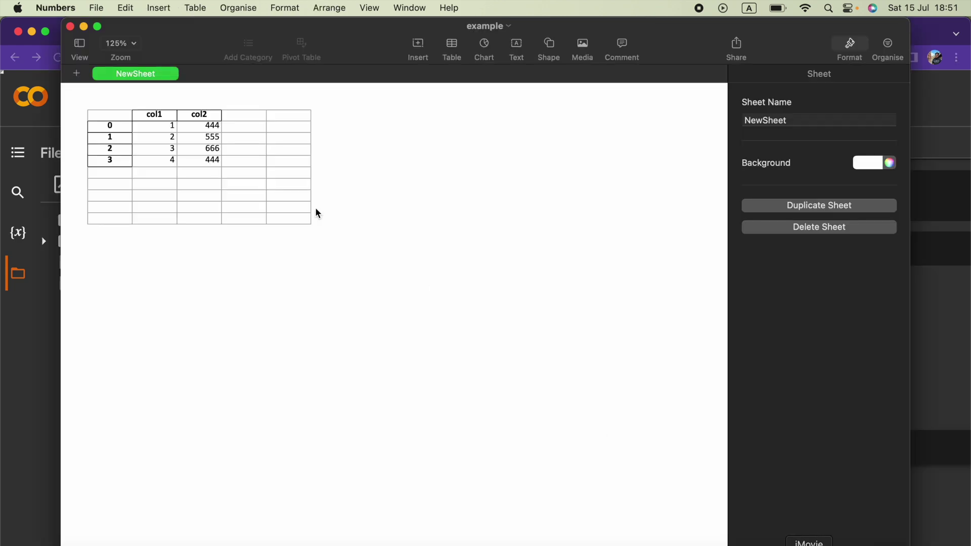
pyautogui.press('super+shift+period')
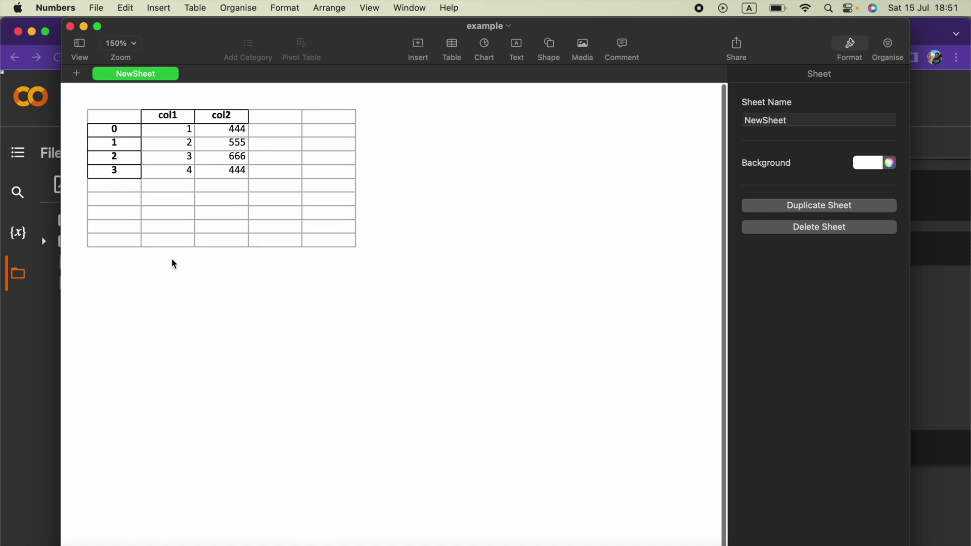
# Close the Numbers window to return to the Colab notebook
pyautogui.click(71, 26)
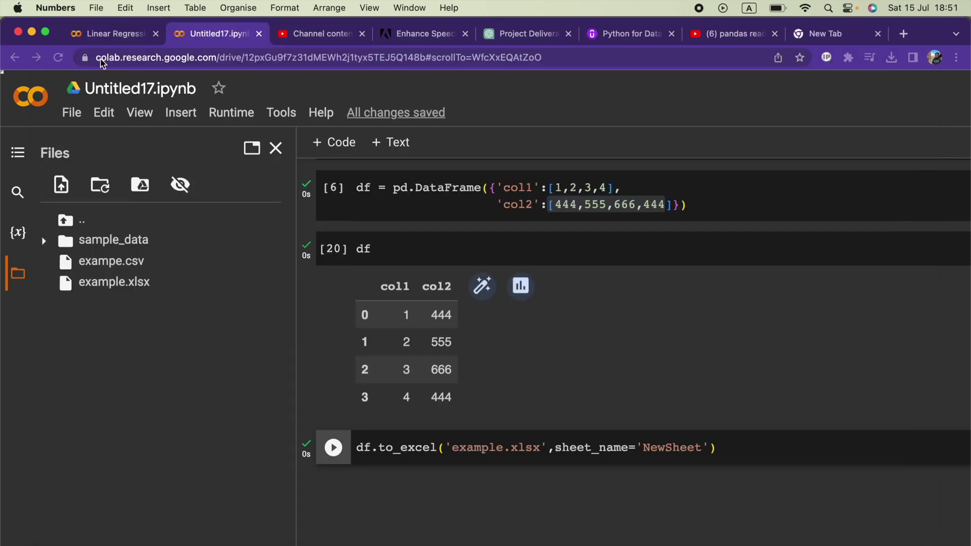